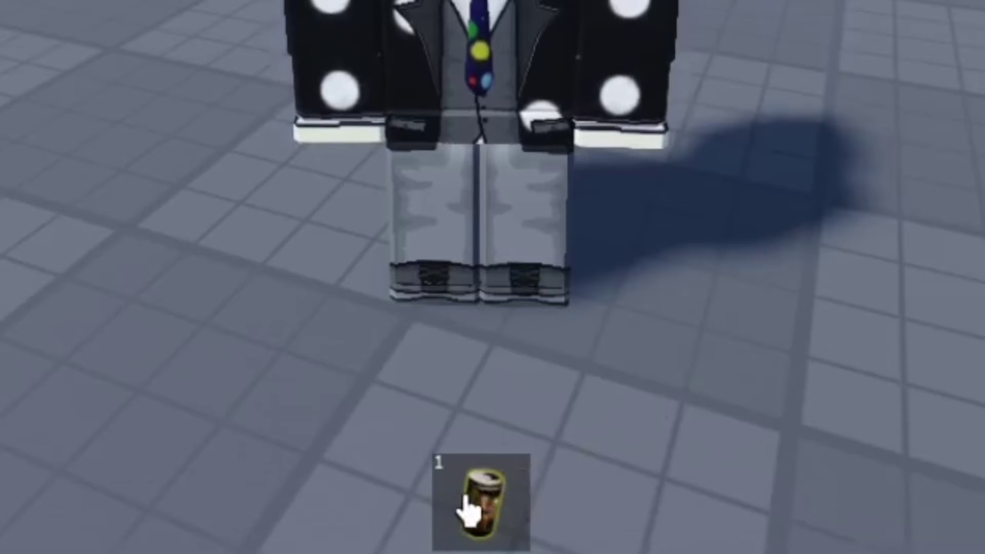
Equip the Bloxy Cola tool from the hotbar in the running playtest and view the character holding it
left_click(504, 481)
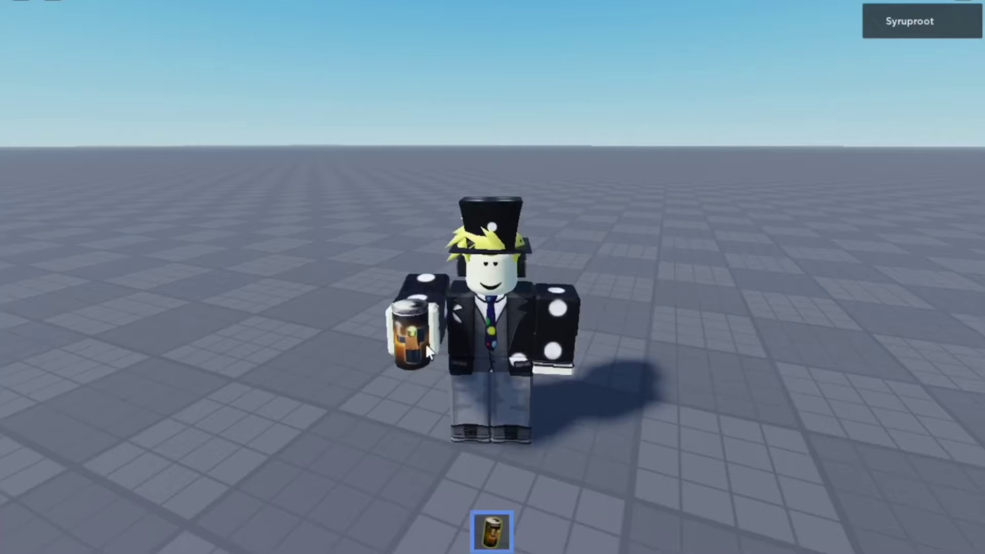
scroll(485, 352, "down", 5)
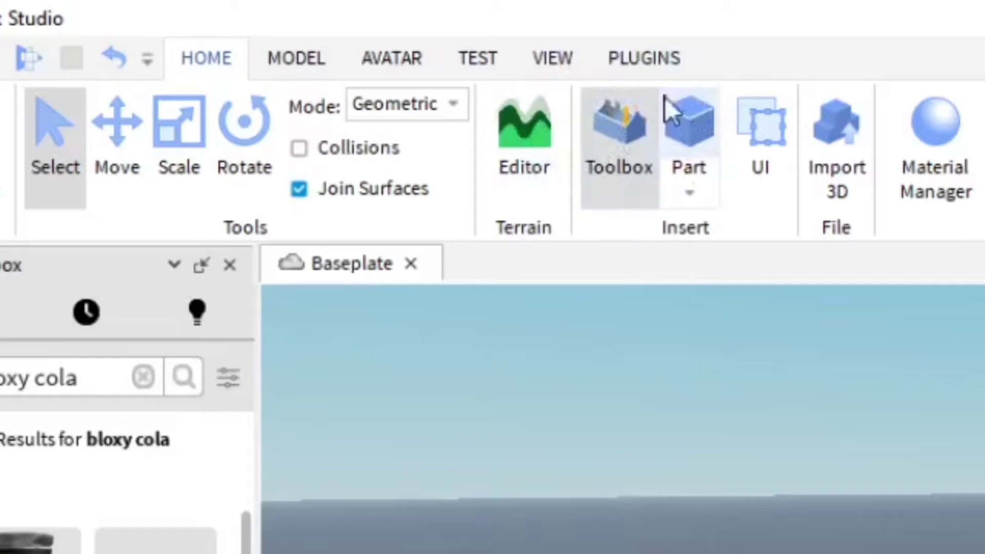
Bring up the window visibility options for Explorer, Properties and Toolbox in Roblox Studio
left_click(562, 68)
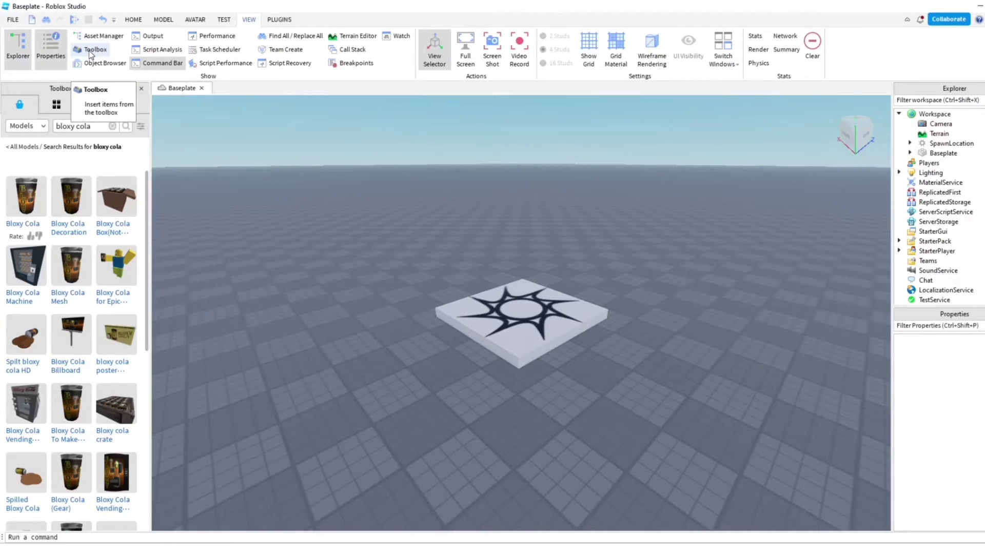
key("s")
right_click_drag(282, 177, 93, 136)
key("w")
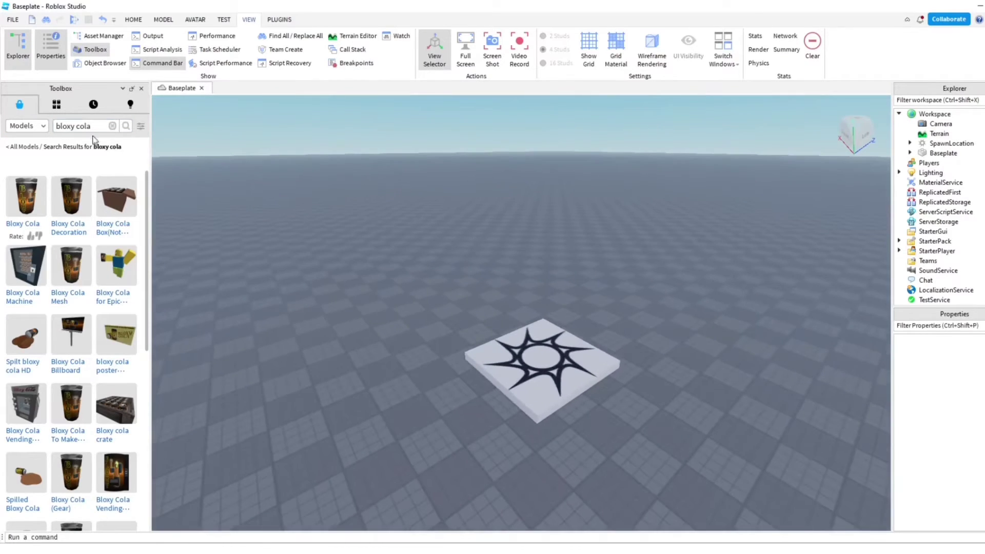
key("w")
right_click_drag(376, 206, 187, 122)
key("s")
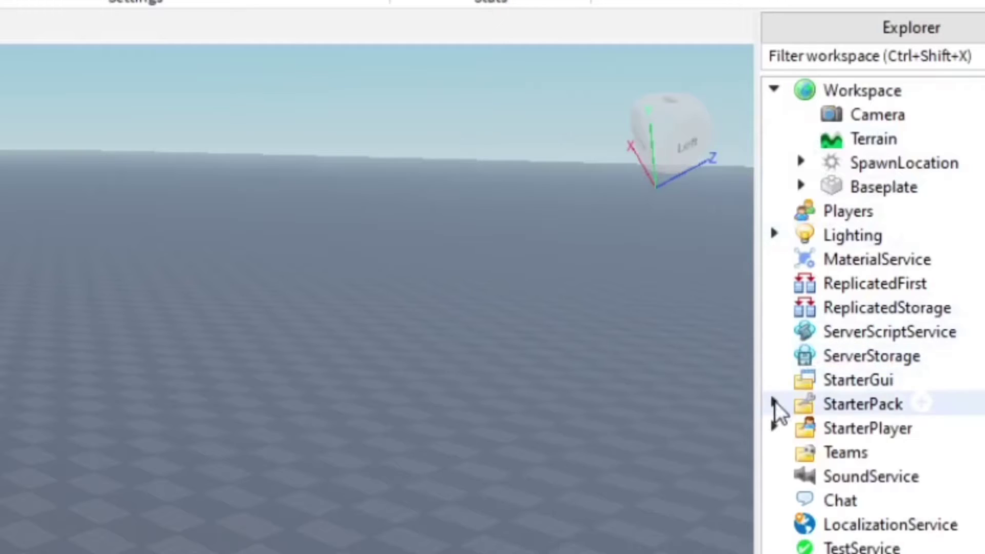
Select the BloxyCola tool inside StarterPack and go to its TextureId property
left_click(774, 404)
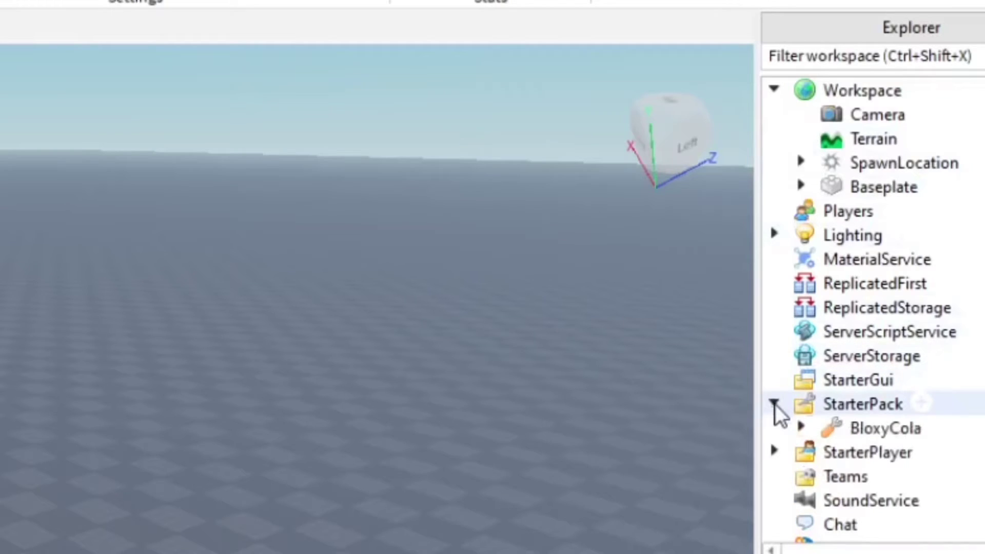
left_click(833, 429)
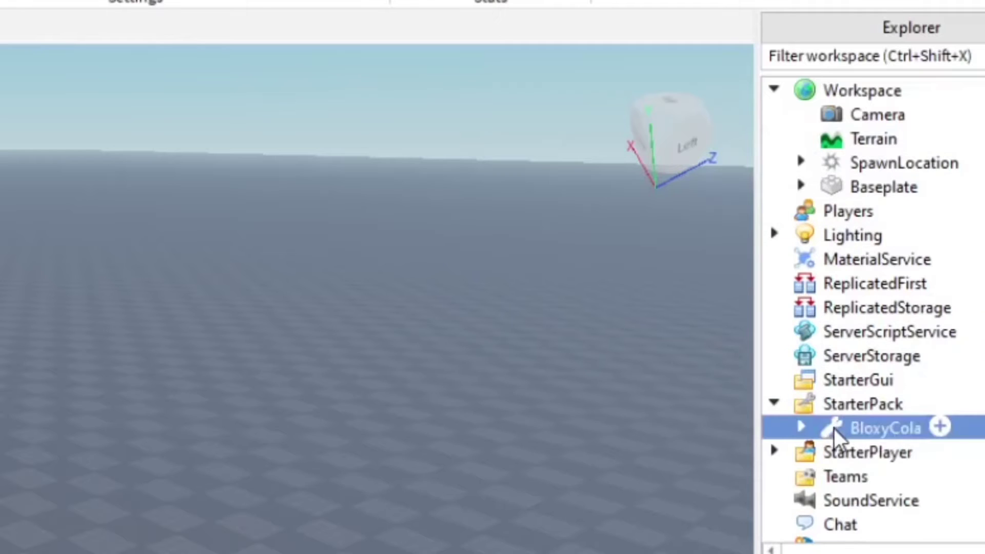
scroll(872, 411, "down", 1)
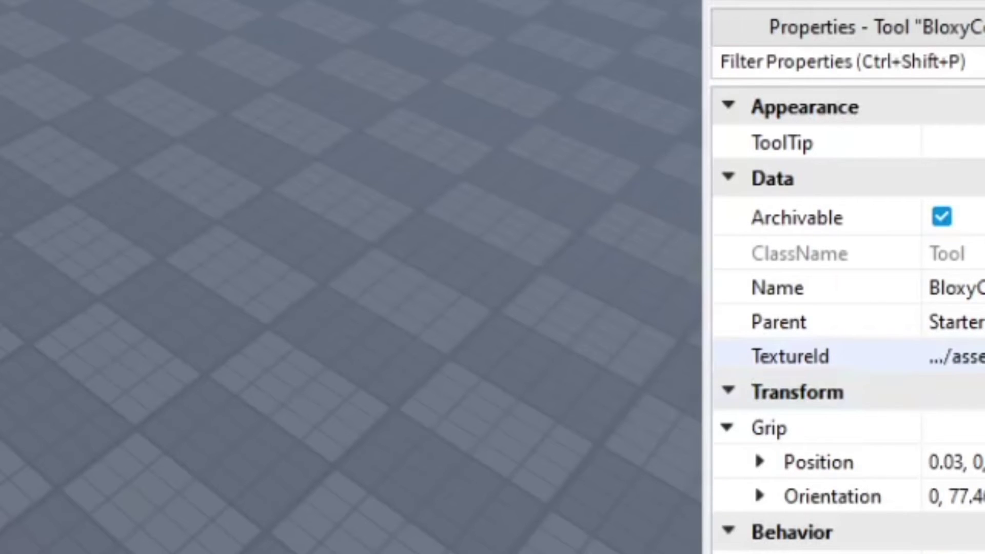
left_click(976, 359)
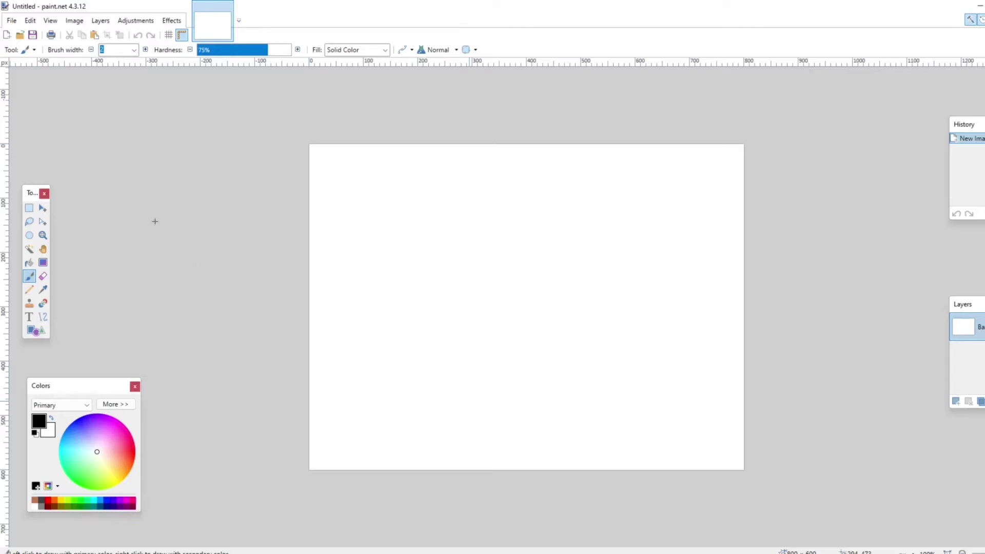
Switch to paint.net and crop the blank canvas to a rectangular selection of about 356 × 325 px
left_click(31, 209)
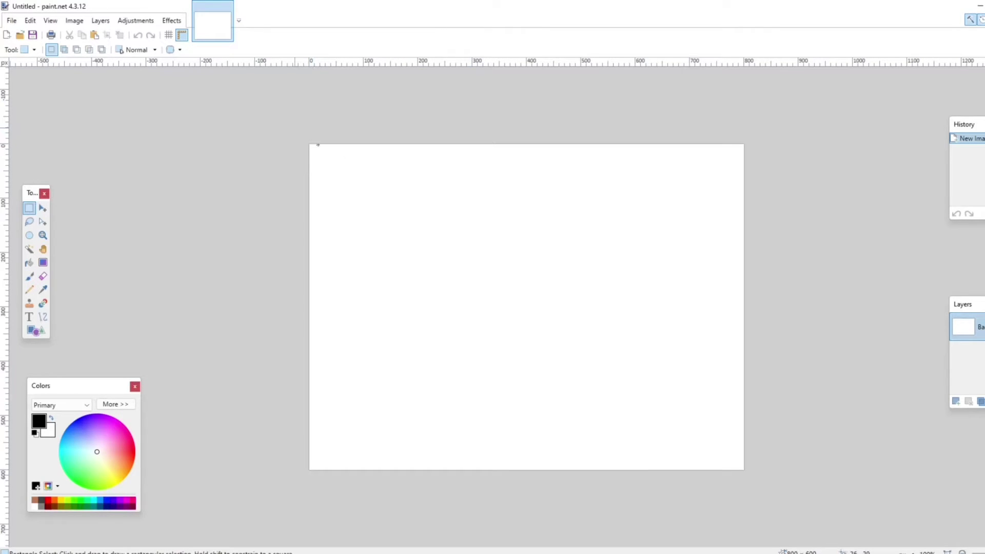
left_click_drag(551, 302, 493, 312)
left_click(107, 35)
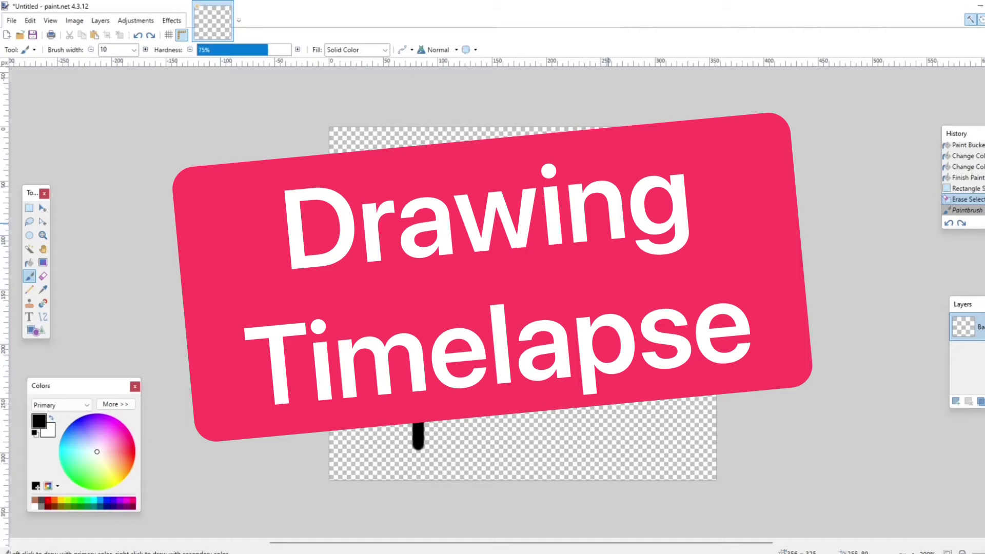
Paint a black glass outline with an oval rim and a wavy liquid line, using brush width 10
left_click_drag(466, 463, 417, 446)
left_click_drag(428, 252, 615, 253)
Fill the glass below the wavy line with dark brown using the Paint Bucket
left_click(29, 263)
left_click(70, 447)
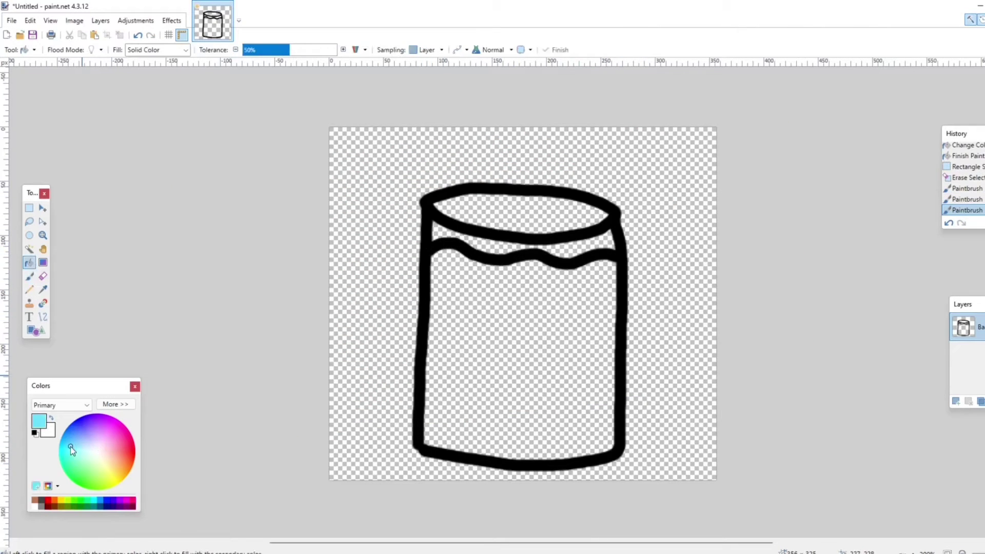
left_click_drag(70, 448, 139, 463)
left_click(41, 500)
left_click(121, 462)
left_click(493, 336)
left_click(138, 36)
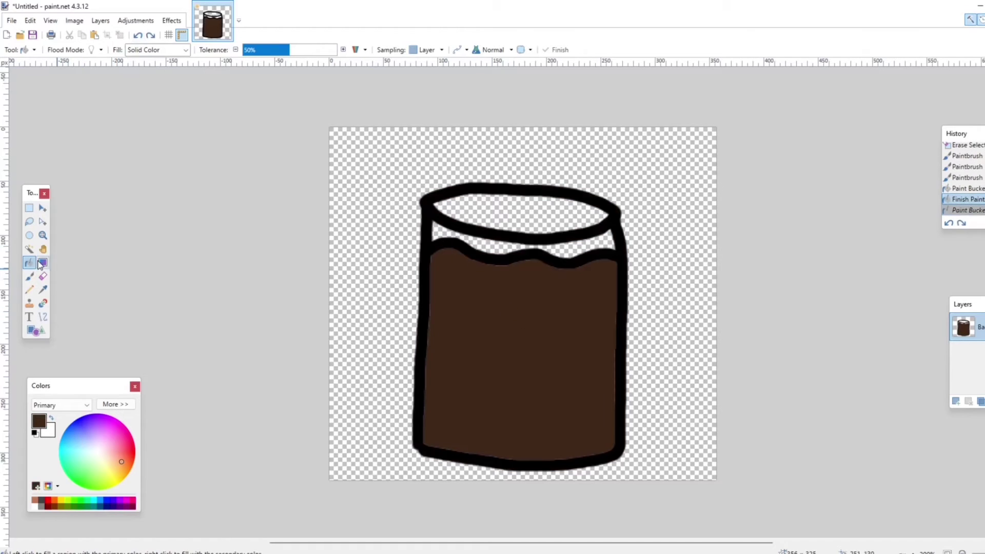
Paint a bent white straw rising out of the glass on a new layer
left_click(29, 276)
left_click(34, 507)
left_click(101, 21)
left_click(109, 35)
mouse_move(508, 251)
left_mouse_down()
mouse_move(518, 173)
mouse_move(517, 249)
left_mouse_up()
left_click(965, 327)
mouse_move(499, 184)
left_mouse_down()
mouse_move(515, 192)
mouse_move(516, 179)
left_mouse_up()
Paint thin red stripes across the upright part of the straw with a smaller brush
left_click(134, 49)
left_click(110, 81)
left_click(131, 450)
mouse_move(495, 188)
left_mouse_down()
mouse_move(519, 186)
mouse_move(520, 195)
left_mouse_up()
left_click_drag(515, 179, 520, 203)
Paint a dark grey opening at the straw's end and merge the straw layer into the glass layer
left_click(40, 501)
left_click_drag(617, 159, 612, 166)
left_click(983, 401)
Fill the empty areas inside the rim and above the liquid with light blue
left_click(29, 262)
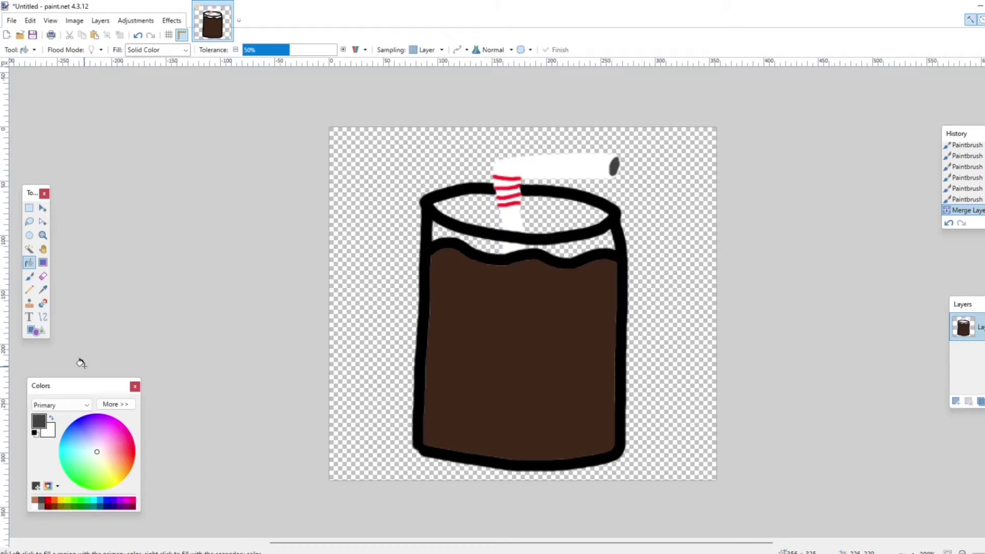
left_click(99, 499)
left_click(84, 444)
left_click(470, 211)
left_click(554, 215)
left_click(595, 243)
left_click(477, 246)
Lighten the fill to a very pale blue and refill the rim and the gaps above the liquid with it
left_click(89, 450)
left_click(595, 244)
left_click(464, 210)
left_click(550, 215)
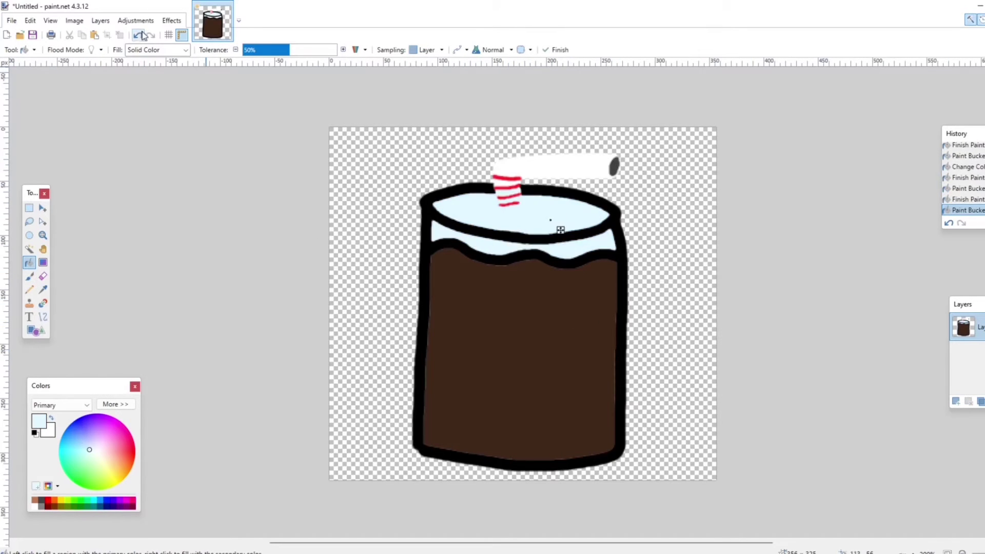
left_click(138, 35)
left_click(138, 35)
left_click(150, 35)
left_click(150, 35)
Apply the Glow effect to the drawing with reduced radius, brightness and contrast
left_click(171, 20)
left_click_drag(487, 223, 259, 223)
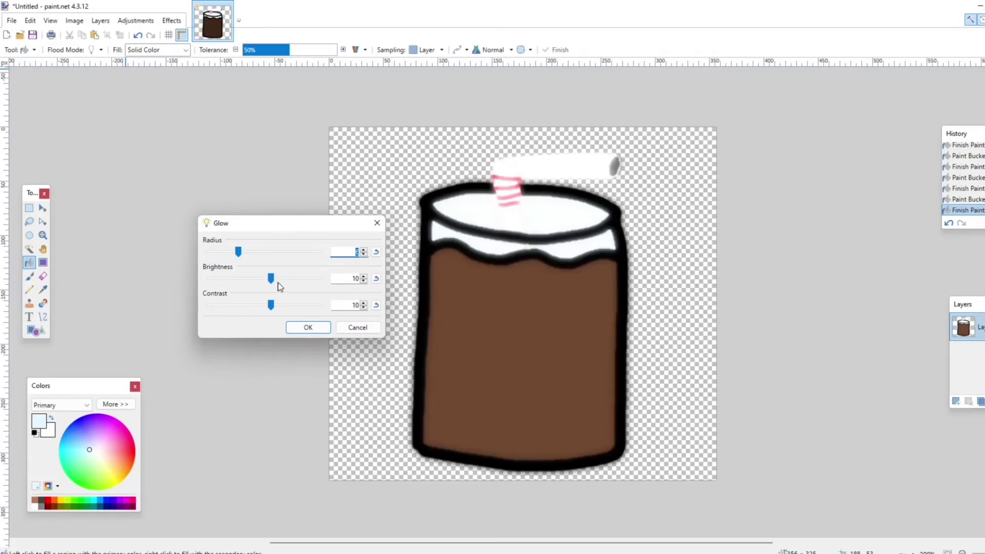
left_click_drag(271, 278, 247, 279)
left_click_drag(270, 305, 251, 308)
left_click_drag(238, 252, 226, 256)
left_click(307, 327)
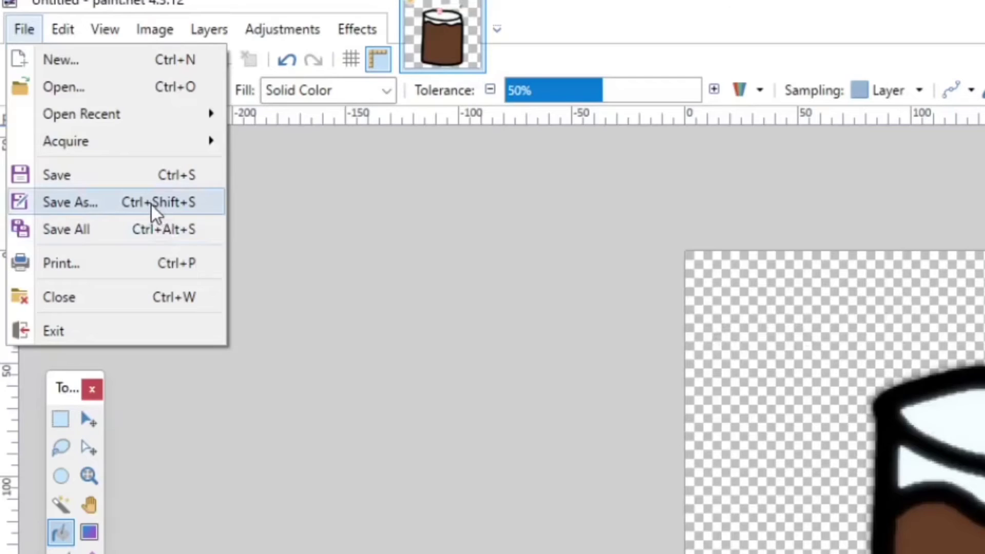
Save the drawing as bloxycolatoolicon.png with the Auto-detect bit depth
left_click(73, 104)
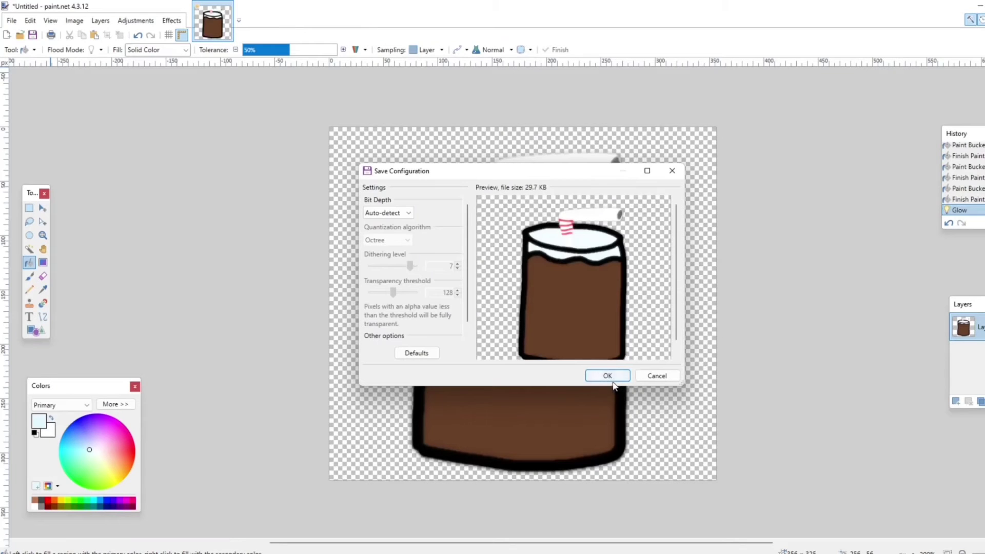
left_click(606, 376)
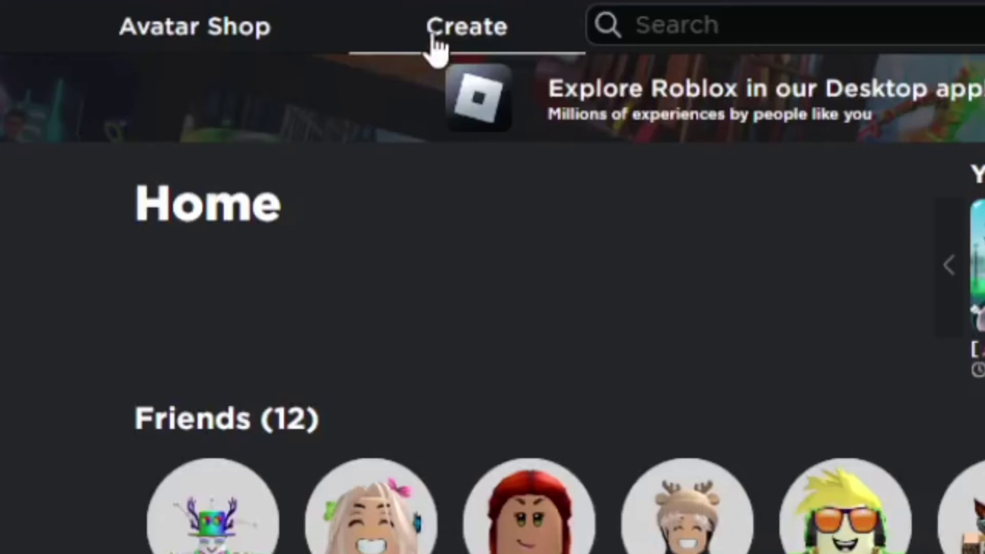
Switch to the Roblox website and upload bloxycolatoolicon.png as a new decal named bloxycolatoolicon
left_click(432, 36)
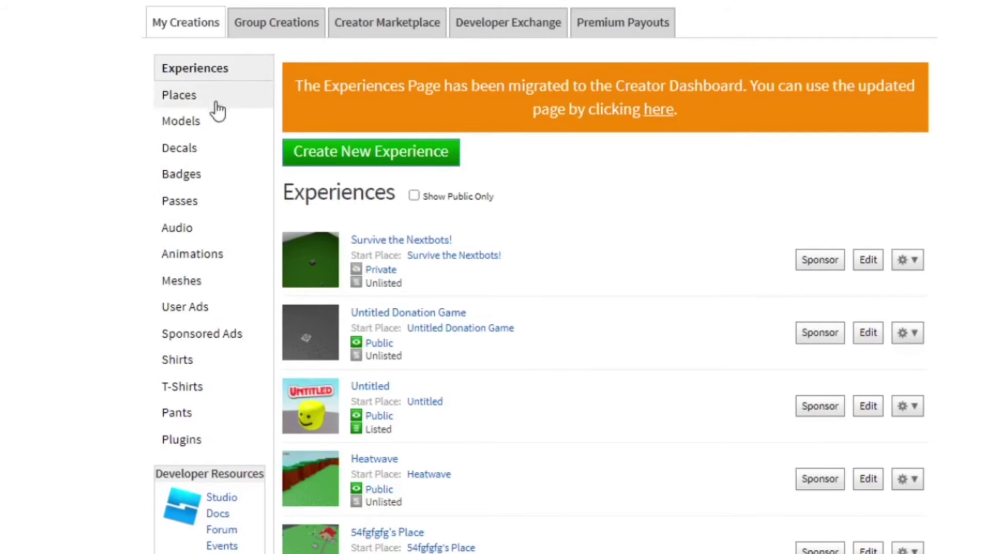
left_click(198, 152)
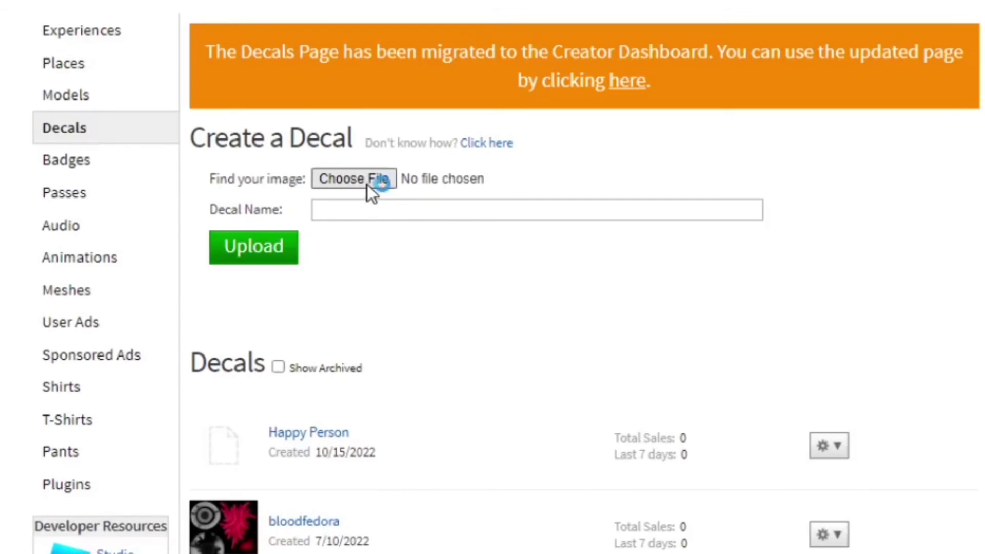
left_click(367, 184)
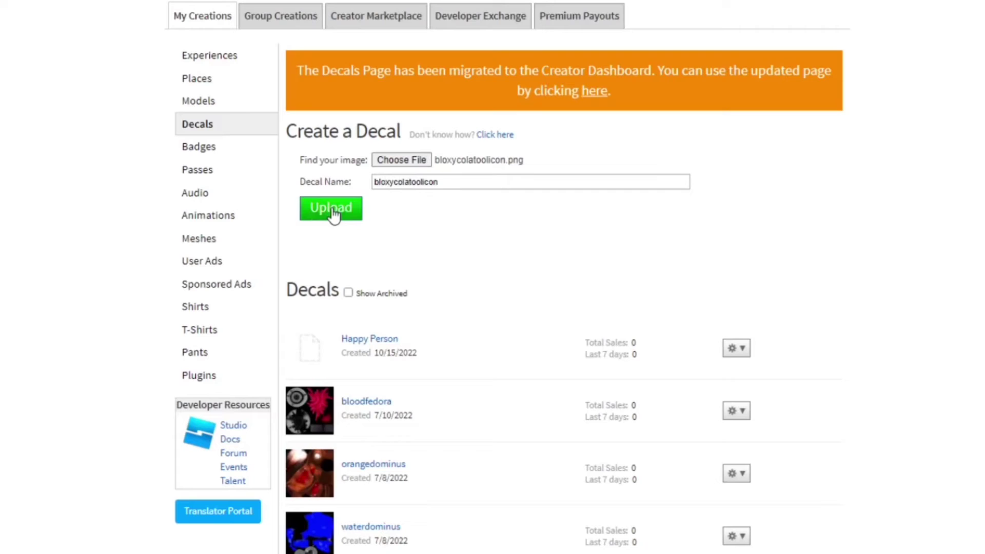
left_click(334, 212)
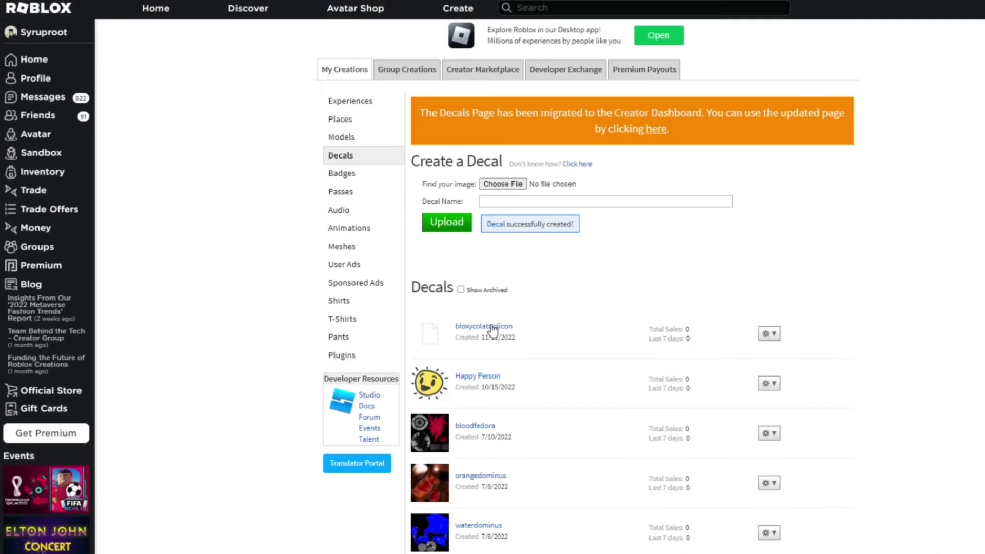
left_click(235, 163)
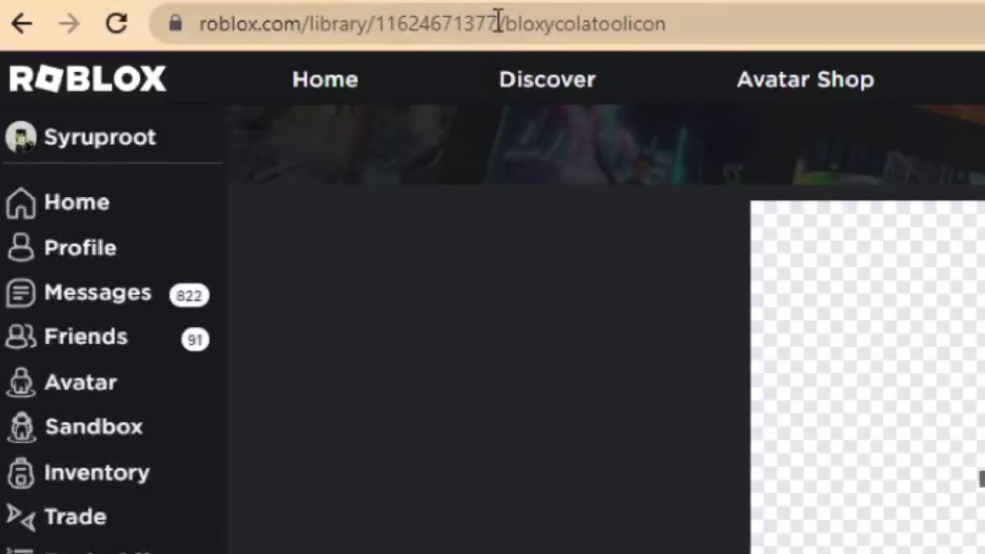
left_click_drag(497, 23, 374, 24)
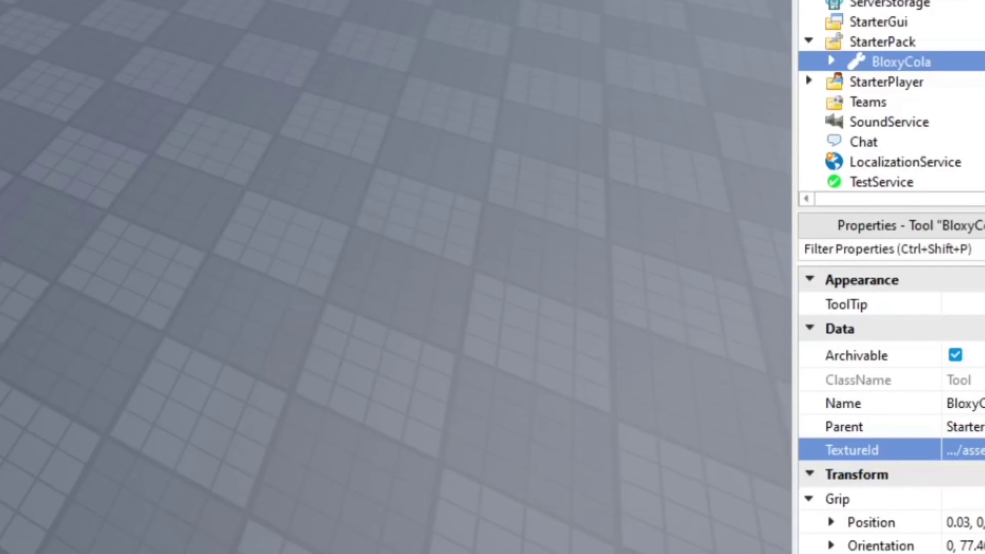
Return to Roblox Studio and replace the BloxyCola tool's TextureId with the copied decal ID
left_click(970, 450)
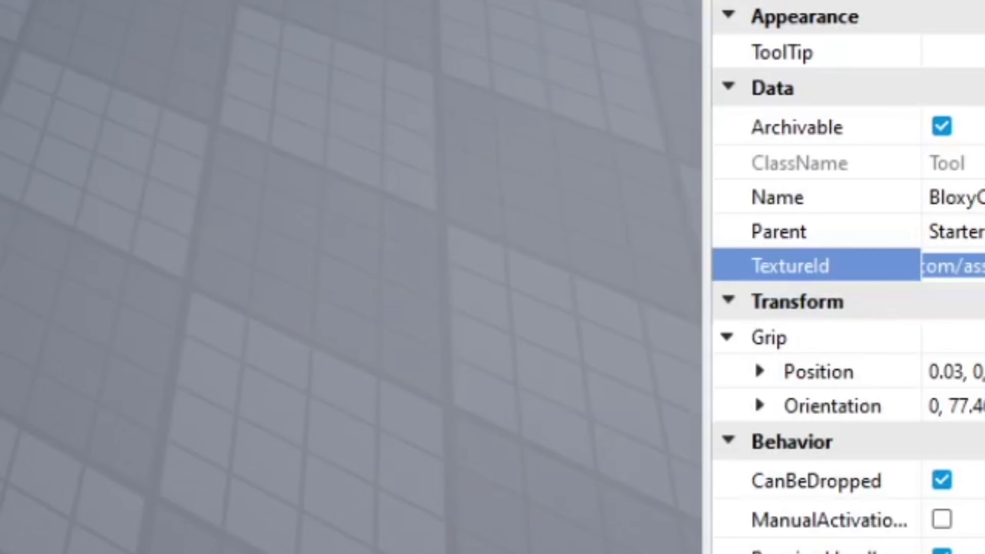
key("BackSpace")
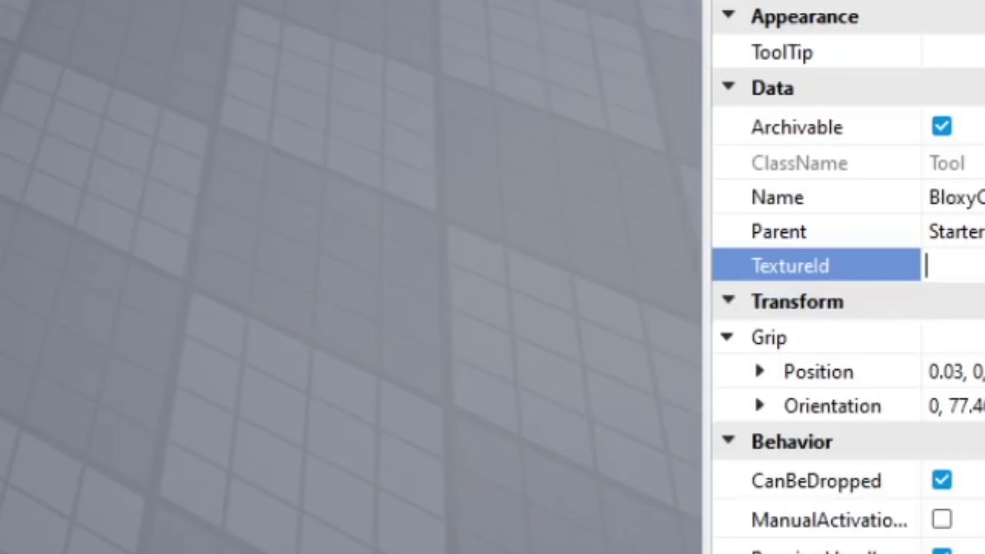
key("ctrl+v")
key("Return")
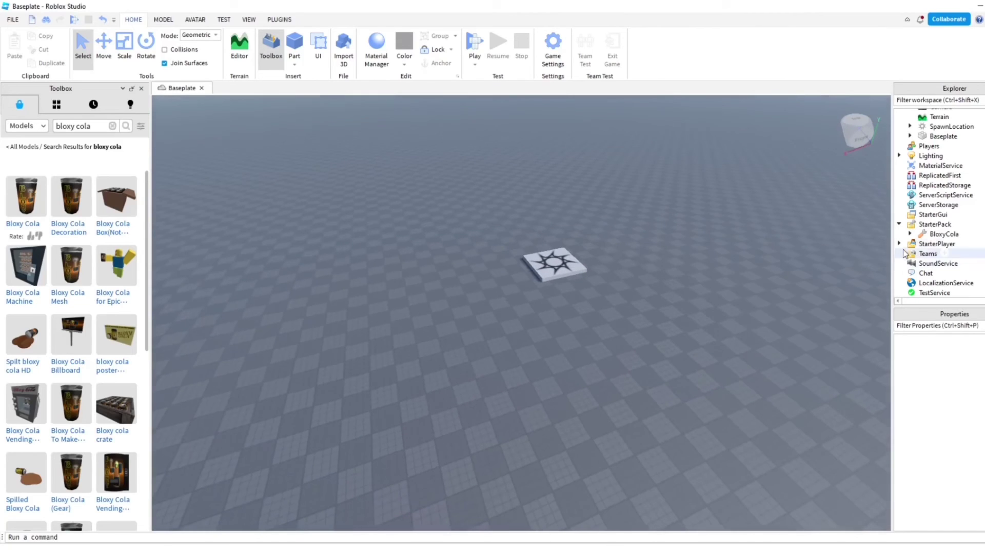
Playtest the place and equip the Bloxy Cola tool to check its custom hotbar icon
left_click(899, 224)
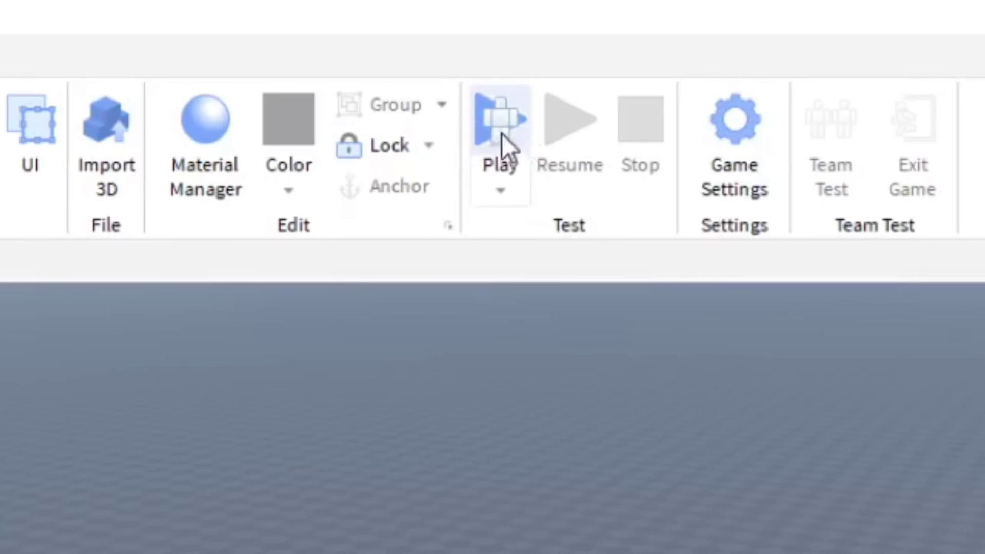
left_click(499, 127)
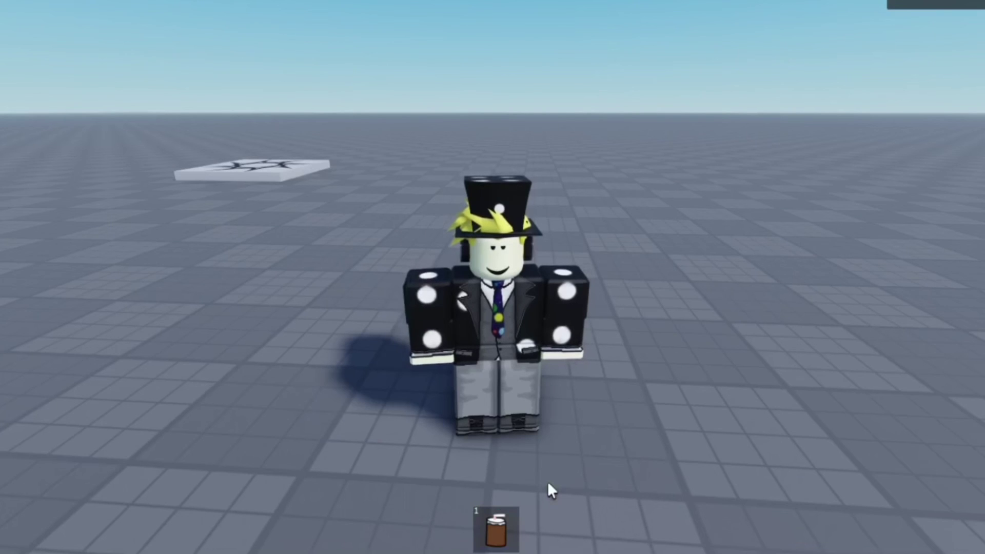
left_click(489, 510)
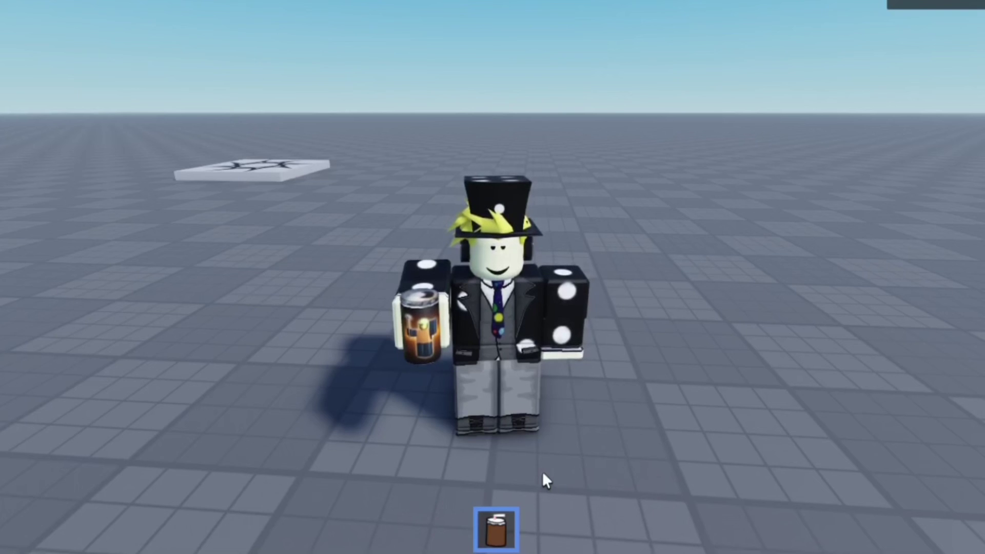
right_click_drag(541, 437, 541, 437)
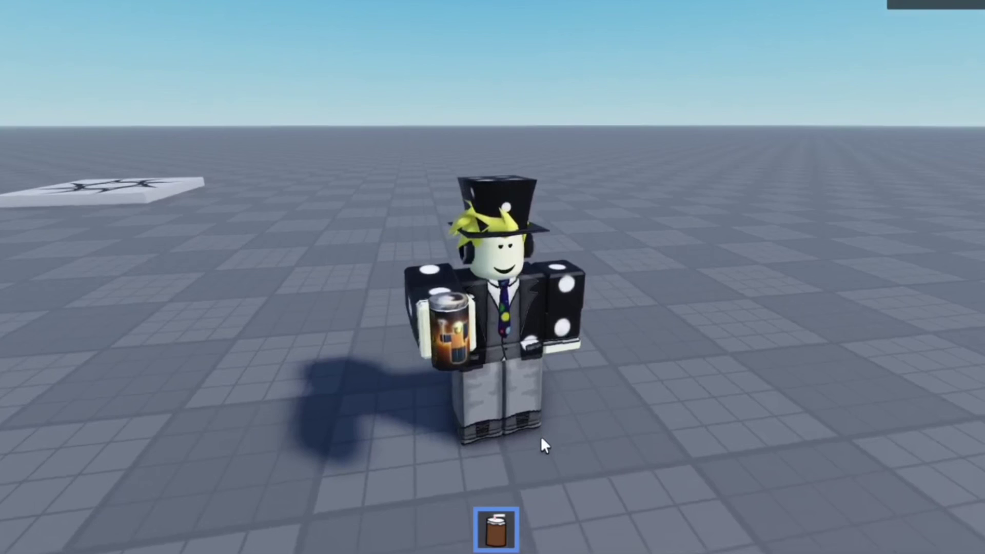